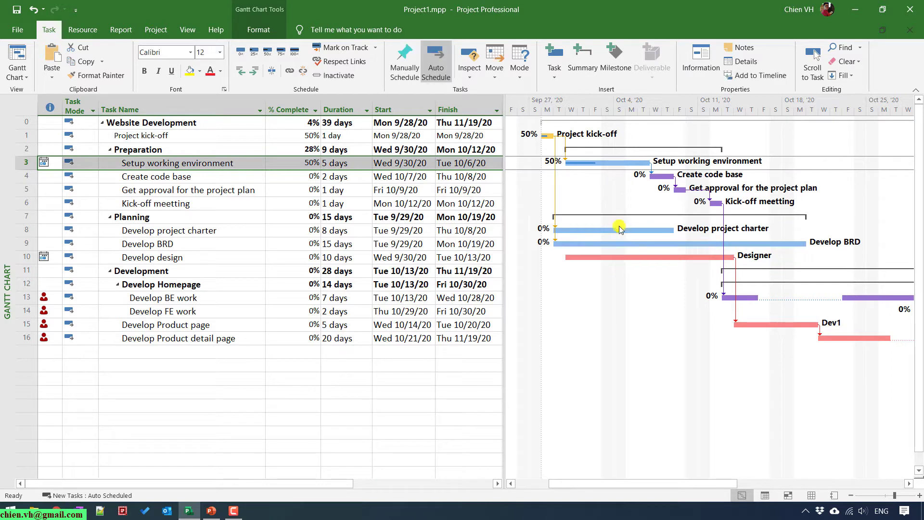
Select the Develop design task and examine the project schedule along the Gantt timeline.
{"action": "left_click", "coordinate": [620, 256]}
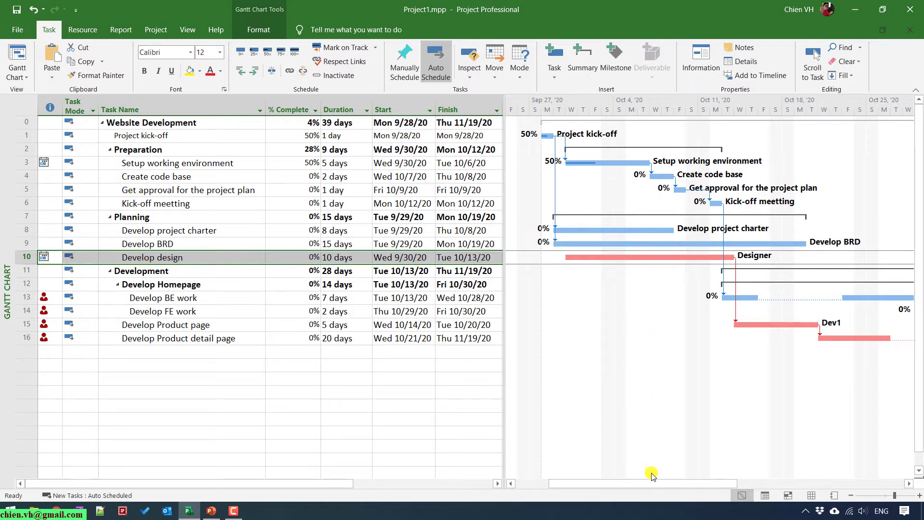
{"action": "left_click_drag", "start_coordinate": [655, 484], "coordinate": [588, 397]}
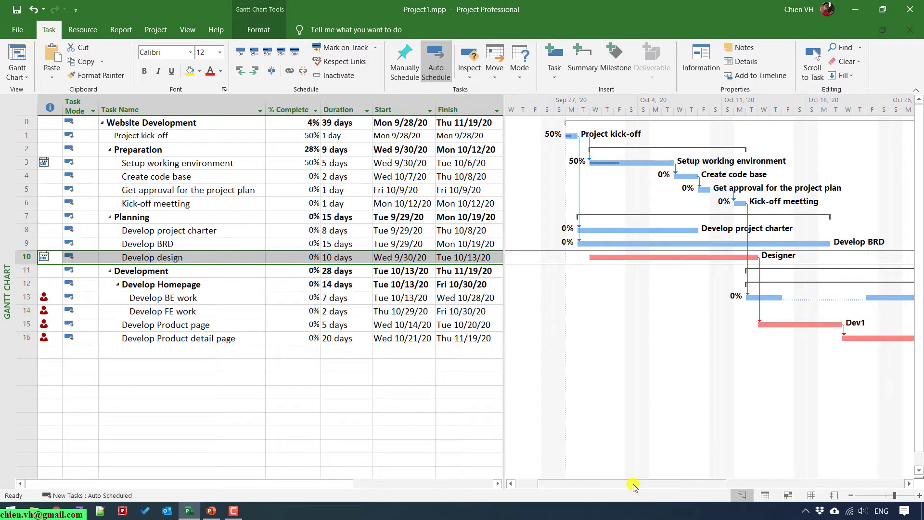
{"action": "left_click_drag", "start_coordinate": [635, 485], "coordinate": [765, 483]}
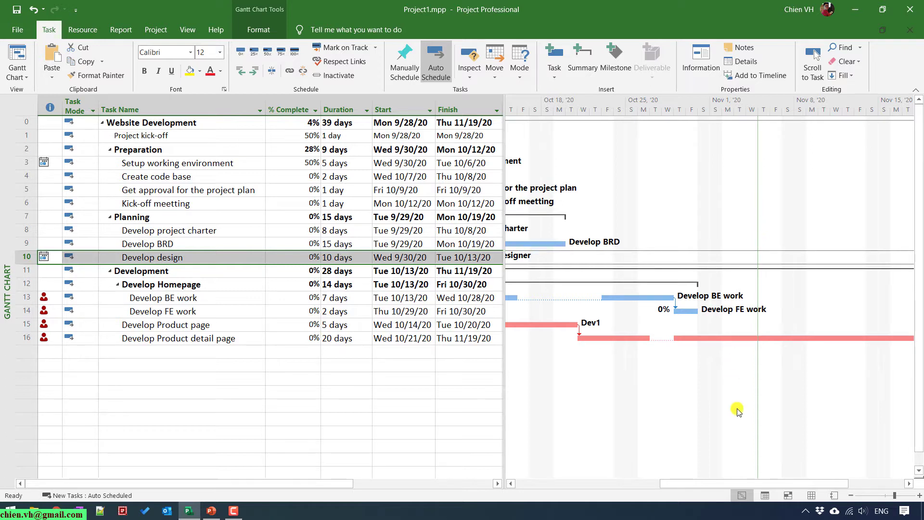
{"action": "scroll", "coordinate": [760, 486], "scroll_direction": "left", "scroll_amount": 2}
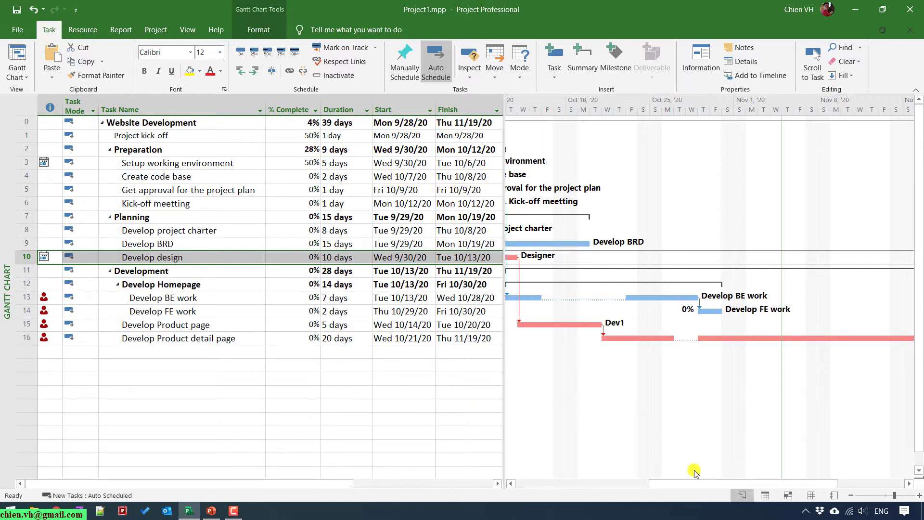
{"action": "left_click_drag", "start_coordinate": [703, 488], "coordinate": [558, 494]}
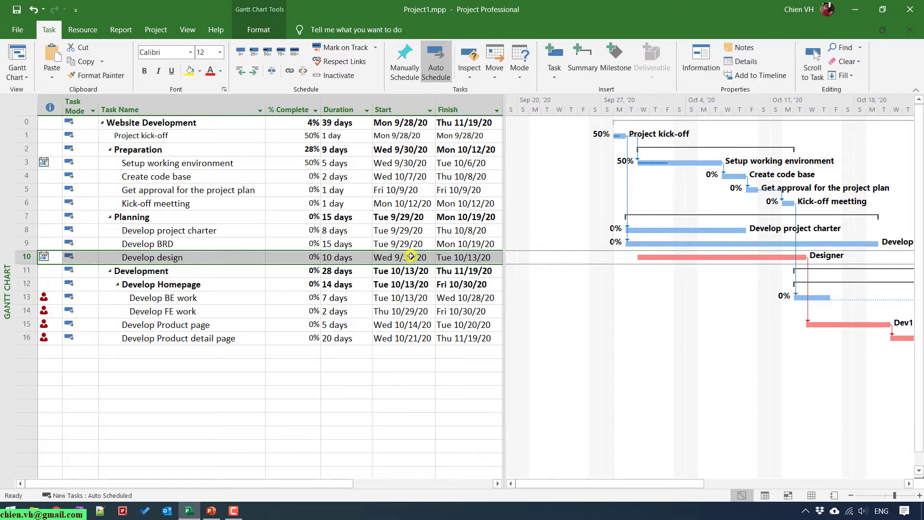
Update the entire project's work as complete through 11/6/2020, using the 0% - 100% complete option.
{"action": "left_click", "coordinate": [154, 29]}
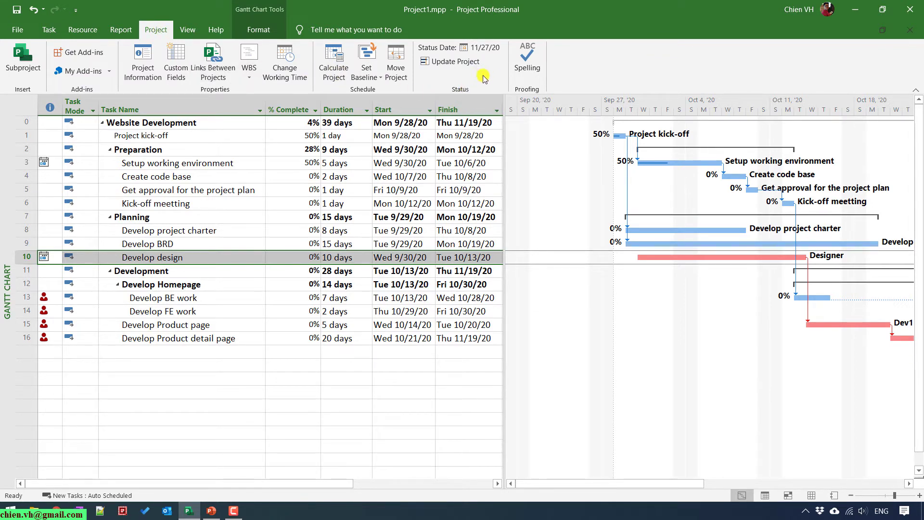
{"action": "left_click", "coordinate": [453, 61]}
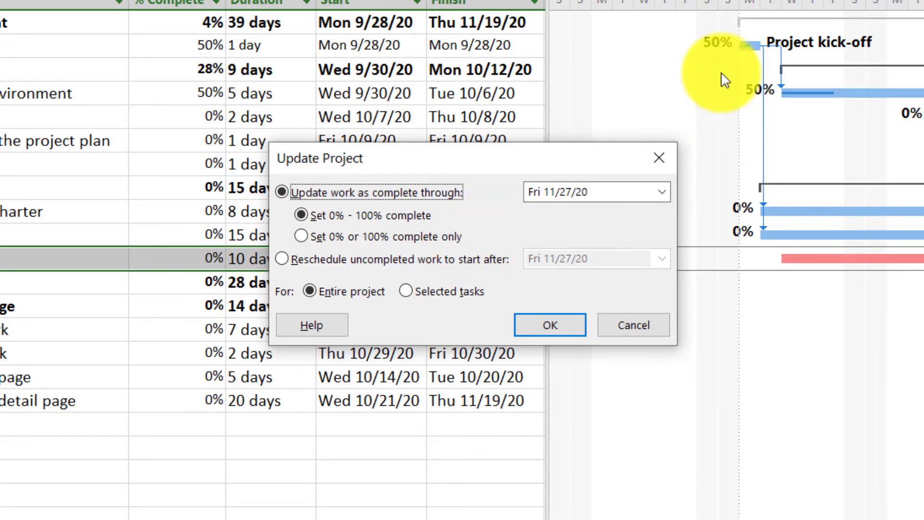
{"action": "left_click_drag", "start_coordinate": [567, 166], "coordinate": [548, 196]}
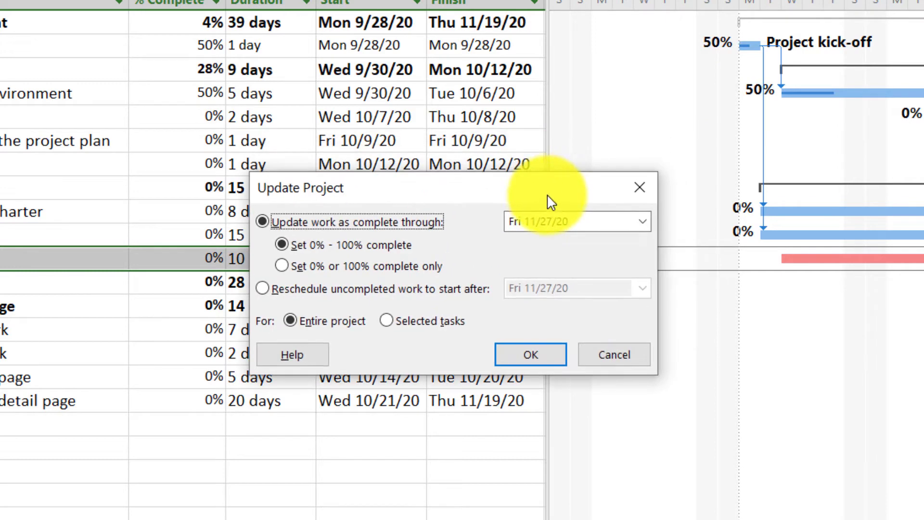
{"action": "left_click", "coordinate": [642, 221]}
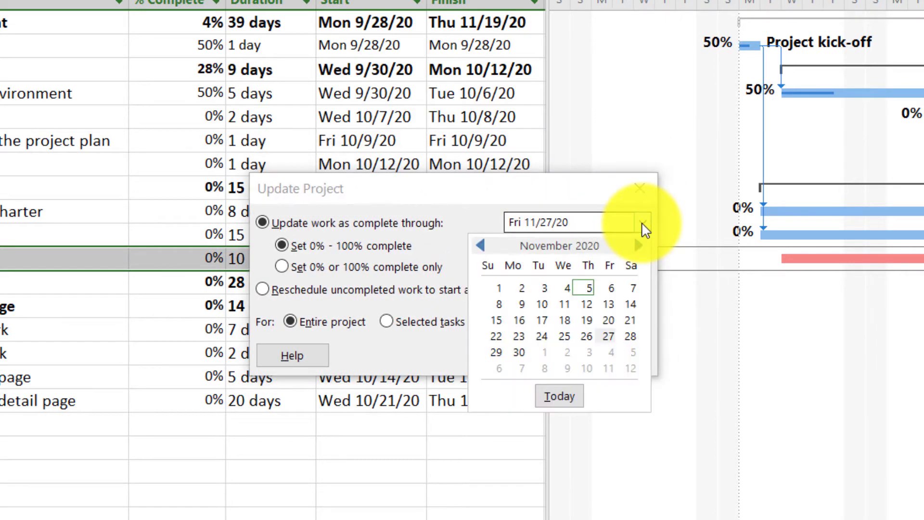
{"action": "left_click", "coordinate": [614, 291]}
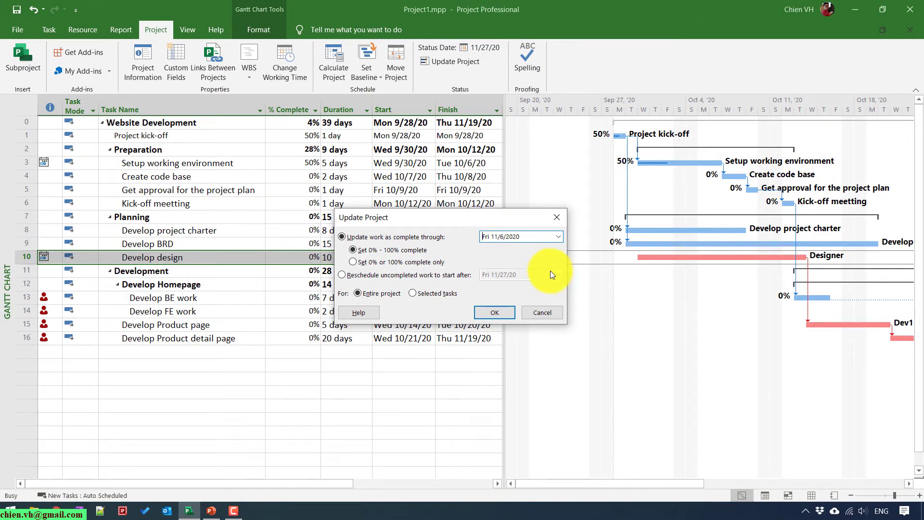
{"action": "left_click_drag", "start_coordinate": [451, 221], "coordinate": [278, 308]}
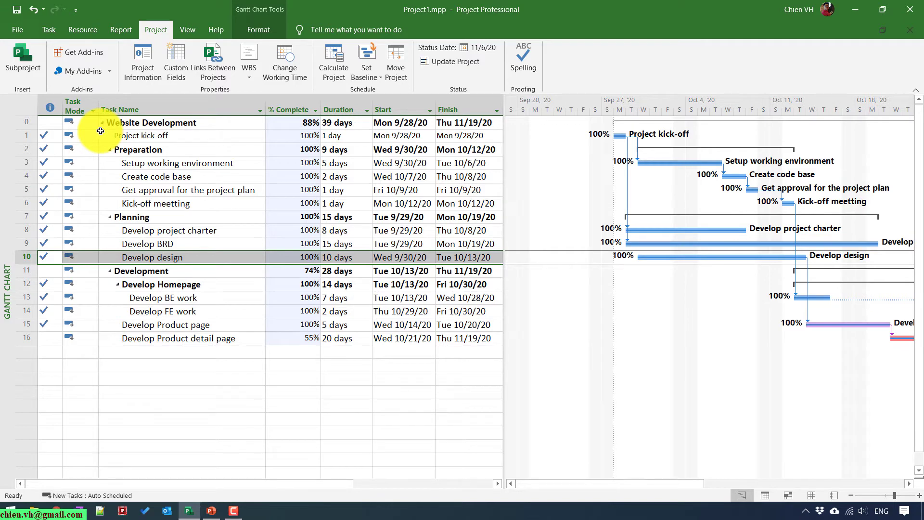
Examine the tasks' finish dates and the Develop Product detail page task's progress on the Gantt chart.
{"action": "left_click", "coordinate": [463, 106]}
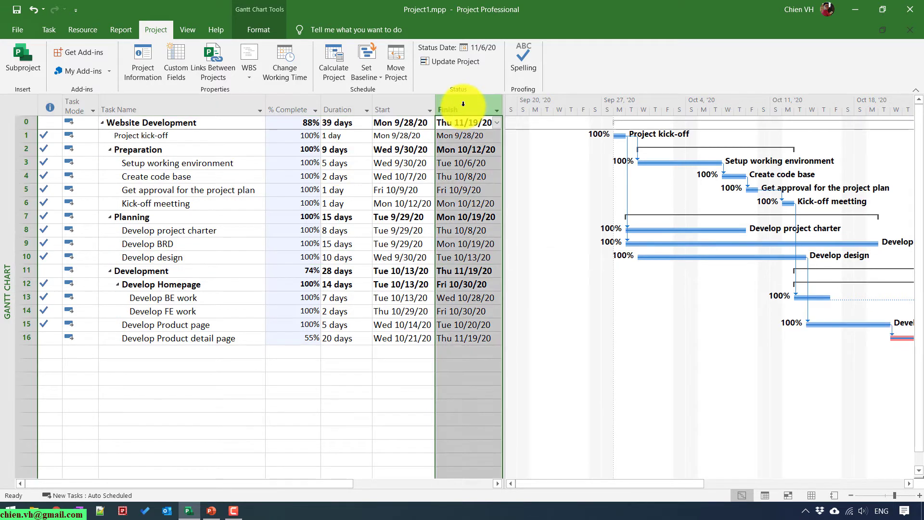
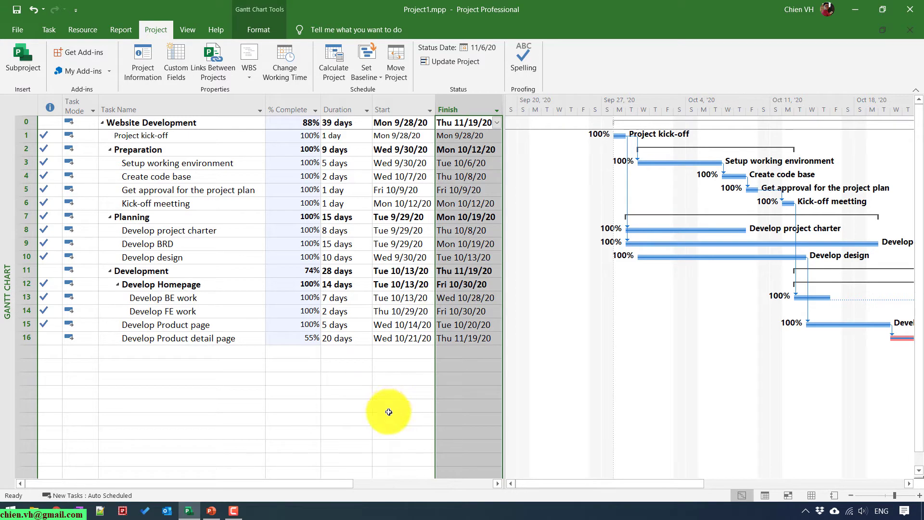
{"action": "left_click", "coordinate": [28, 337]}
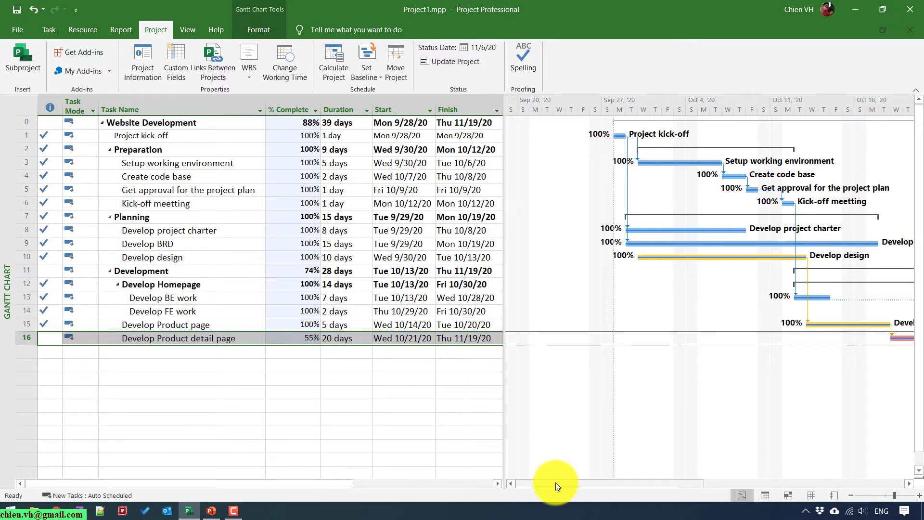
{"action": "left_click_drag", "start_coordinate": [559, 480], "coordinate": [573, 478]}
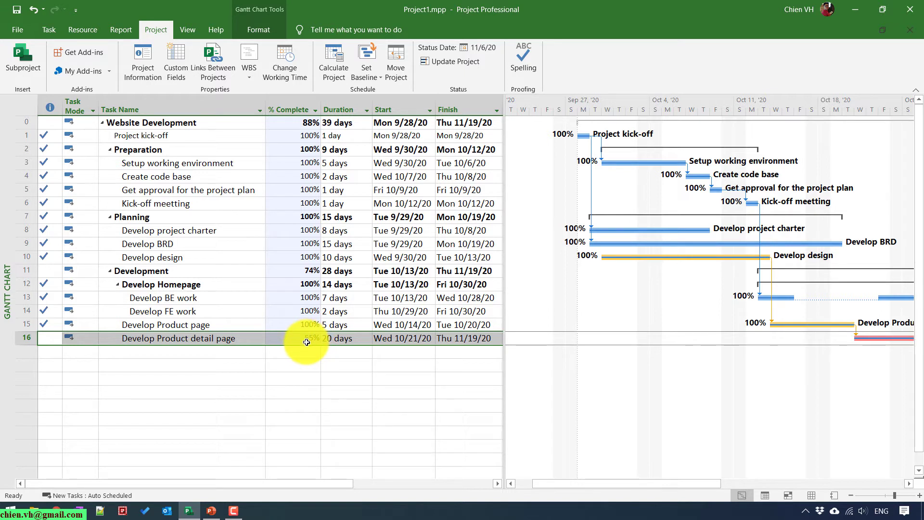
{"action": "left_click_drag", "start_coordinate": [677, 482], "coordinate": [802, 464]}
{"action": "left_click", "coordinate": [813, 487]}
{"action": "left_click_drag", "start_coordinate": [796, 483], "coordinate": [620, 466]}
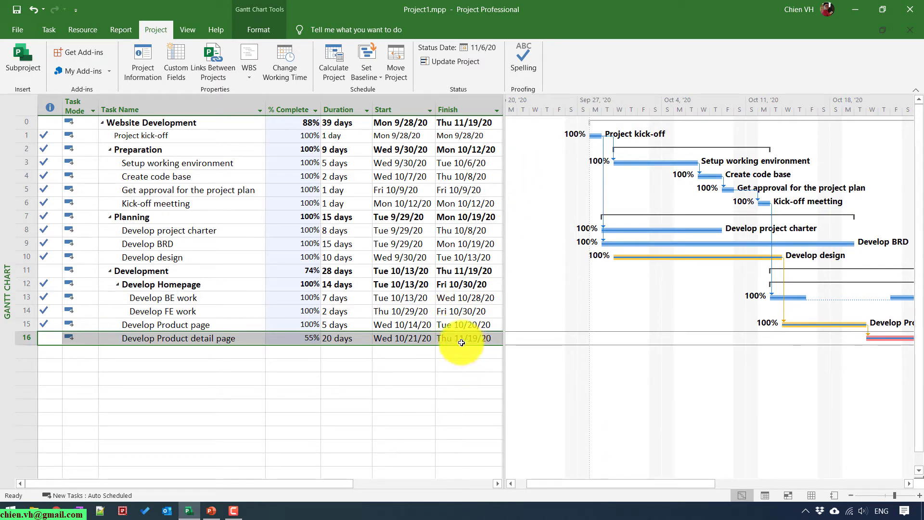
Update the entire project's work as complete through 11/20/2020, using the 0% - 100% complete option.
{"action": "left_click", "coordinate": [455, 57]}
{"action": "left_click", "coordinate": [569, 219]}
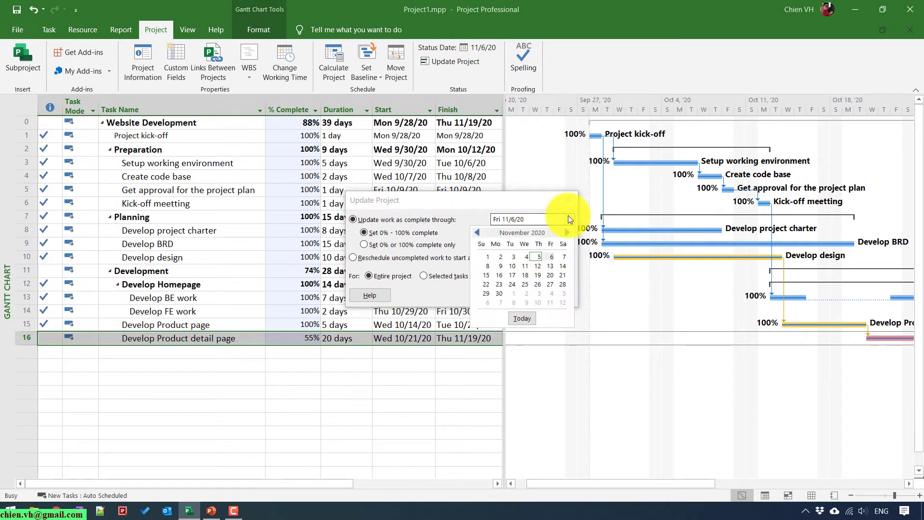
{"action": "left_click", "coordinate": [553, 273]}
{"action": "left_click", "coordinate": [512, 296]}
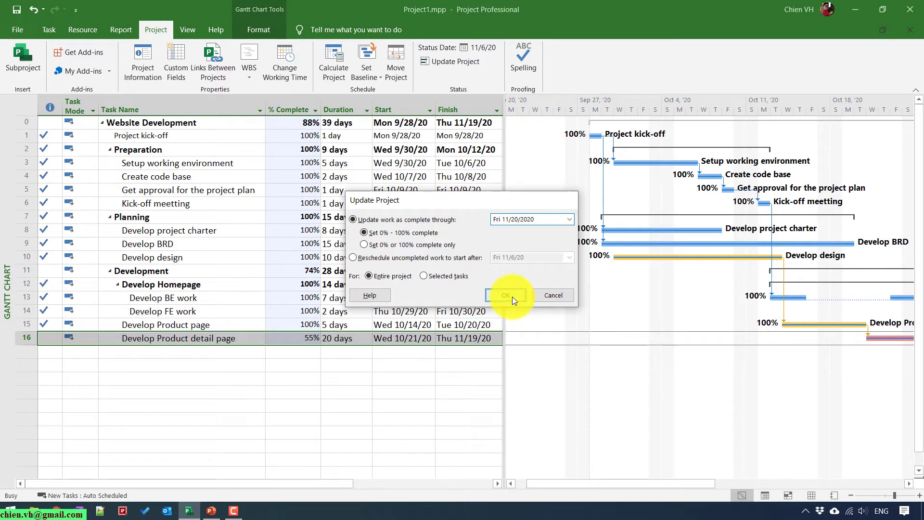
Check the Develop Product detail page task's completion and undo both project progress updates.
{"action": "left_click", "coordinate": [299, 340]}
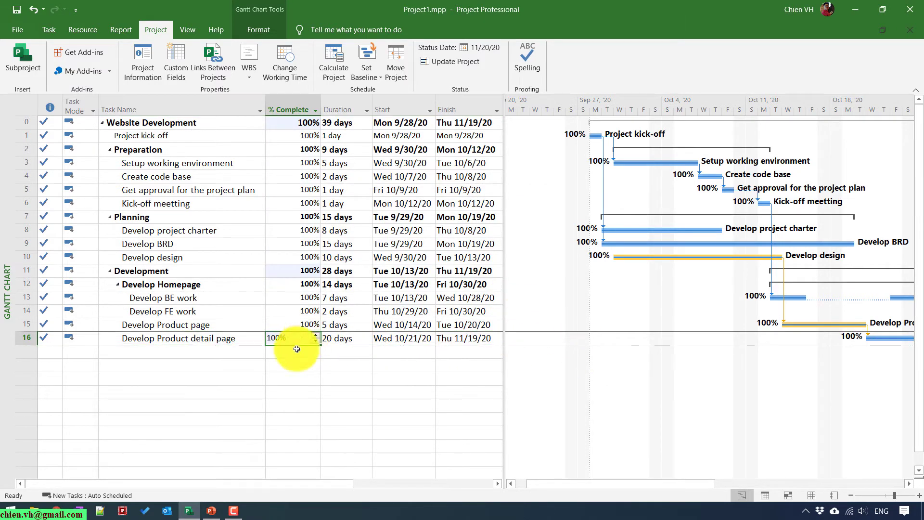
{"action": "left_click", "coordinate": [223, 377]}
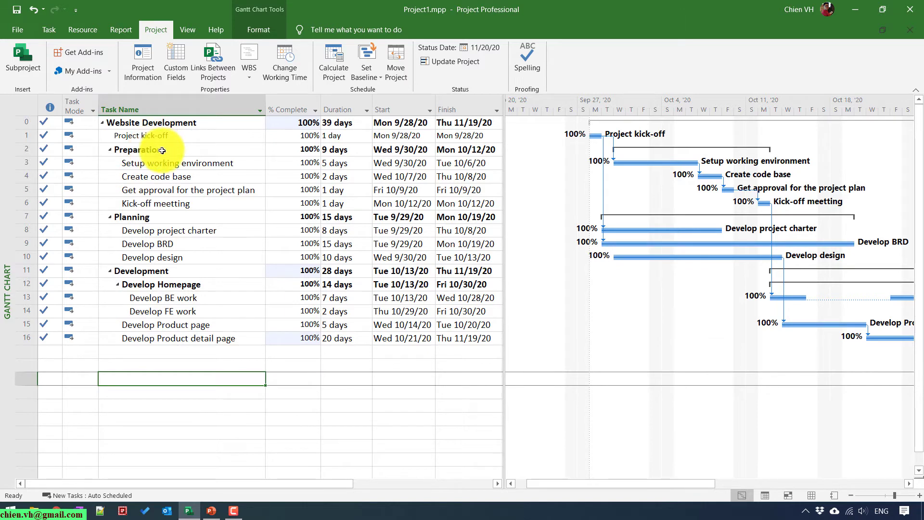
{"action": "left_click", "coordinate": [33, 8]}
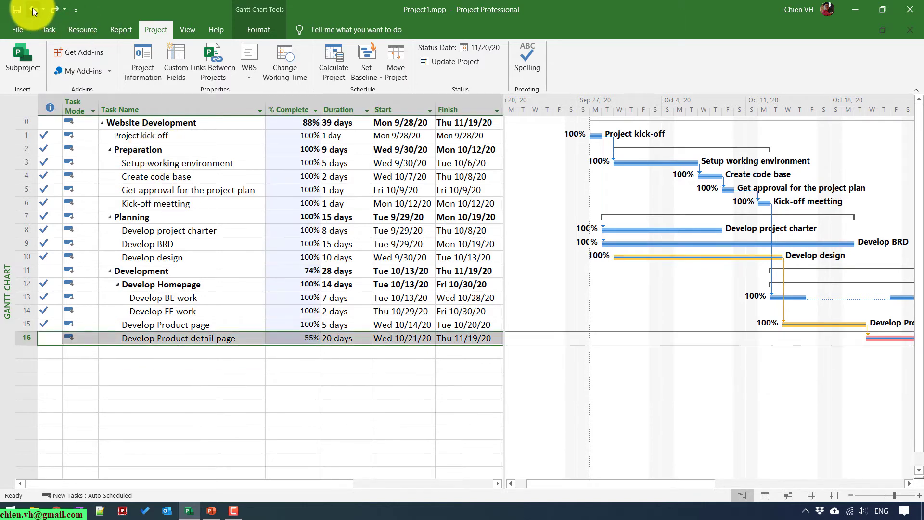
{"action": "left_click", "coordinate": [32, 9]}
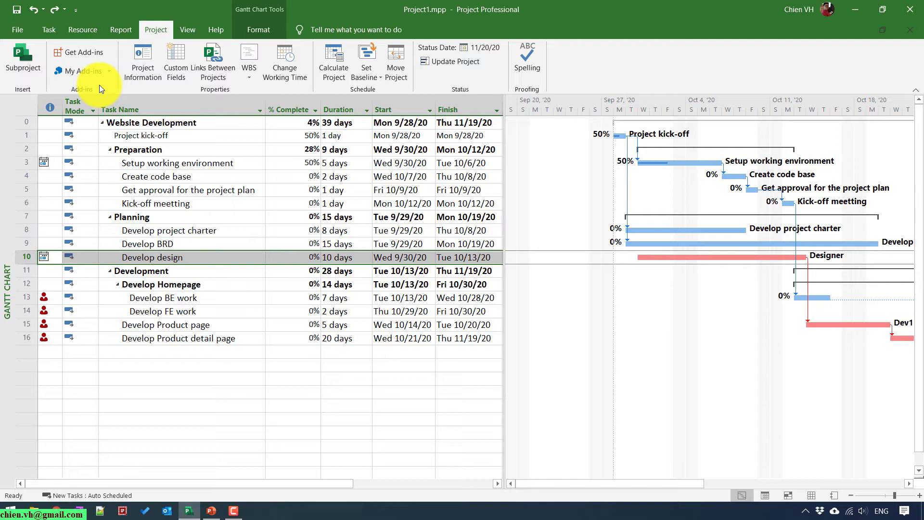
Reschedule the uncompleted work of the selected Develop design task to start after 11/6/2020.
{"action": "left_click", "coordinate": [455, 61]}
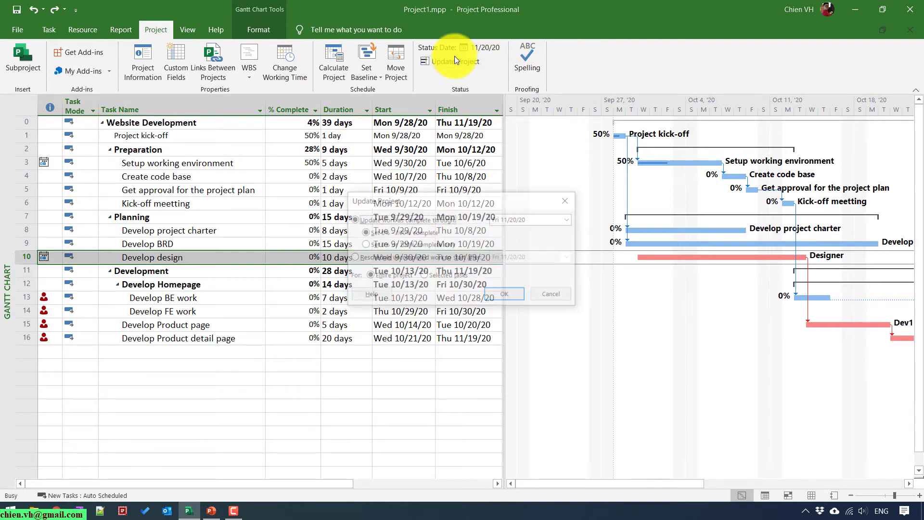
{"action": "left_click_drag", "start_coordinate": [450, 200], "coordinate": [441, 115]}
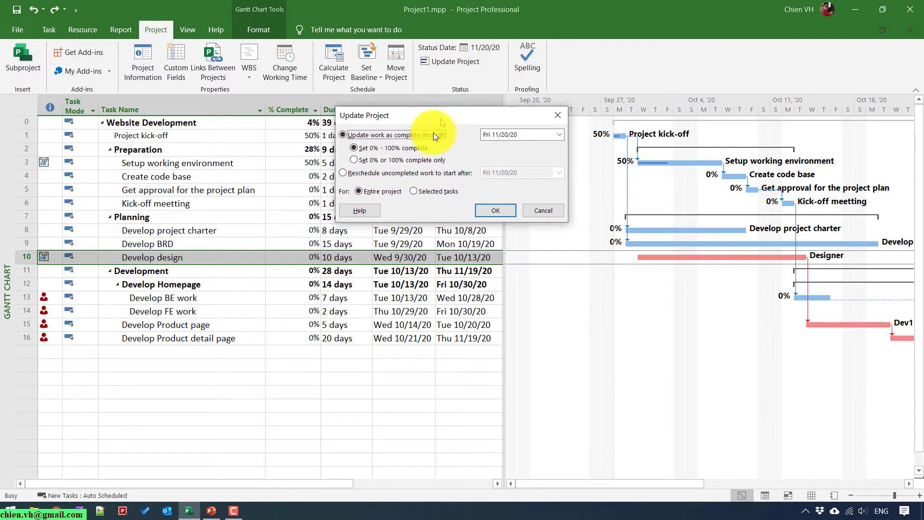
{"action": "left_click", "coordinate": [364, 174]}
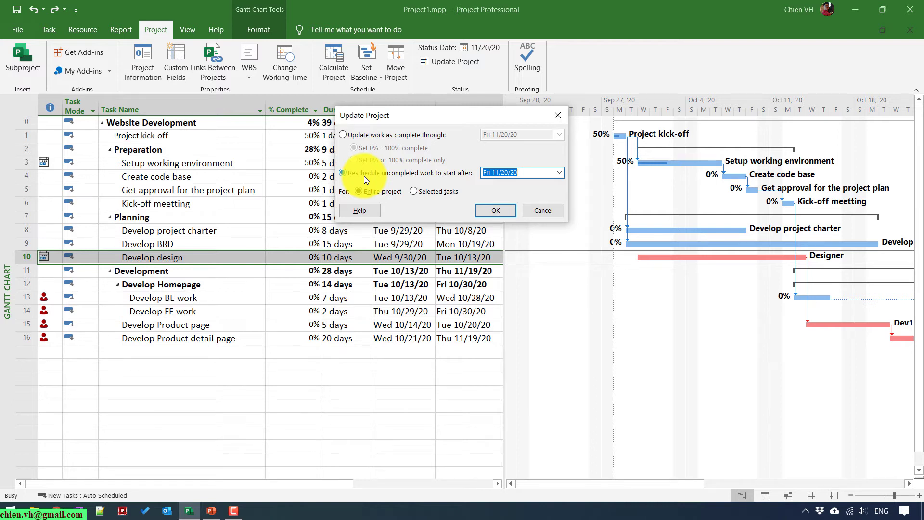
{"action": "left_click", "coordinate": [560, 173]}
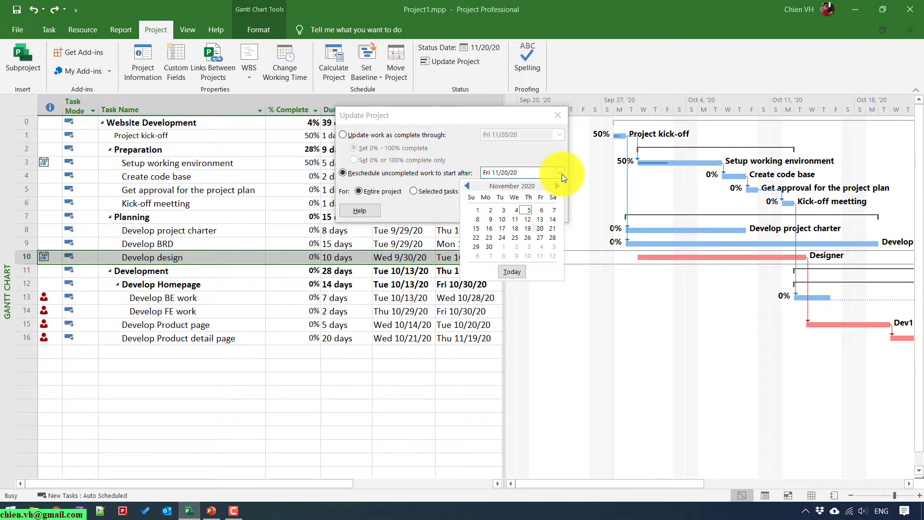
{"action": "left_click", "coordinate": [542, 210]}
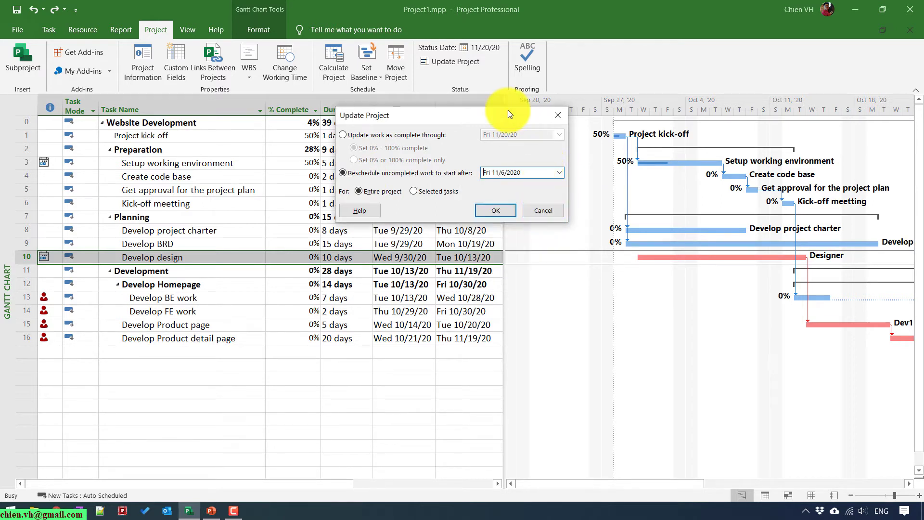
{"action": "left_click_drag", "start_coordinate": [480, 113], "coordinate": [459, 151]}
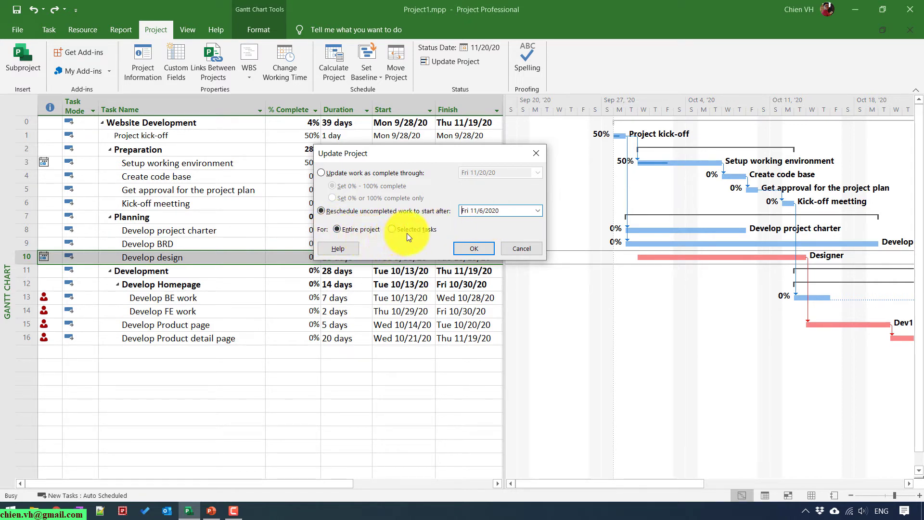
{"action": "left_click_drag", "start_coordinate": [402, 155], "coordinate": [564, 129]}
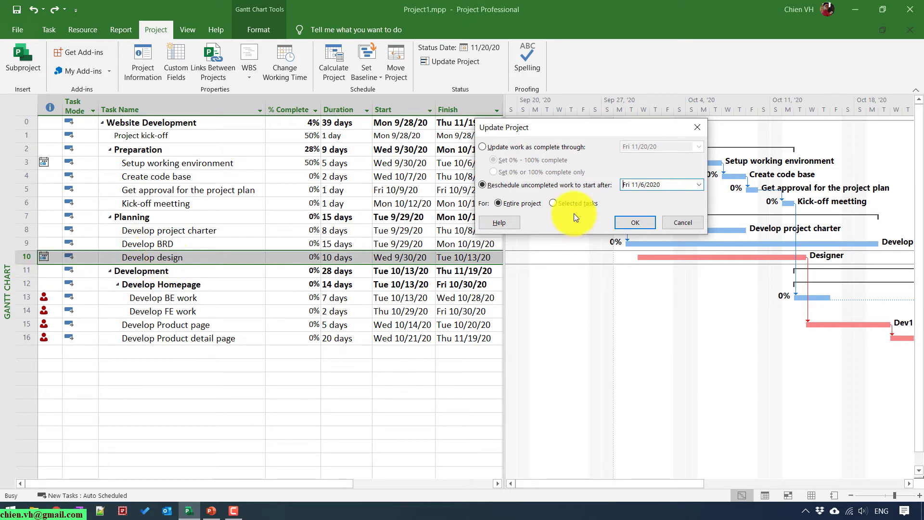
{"action": "left_click", "coordinate": [559, 204]}
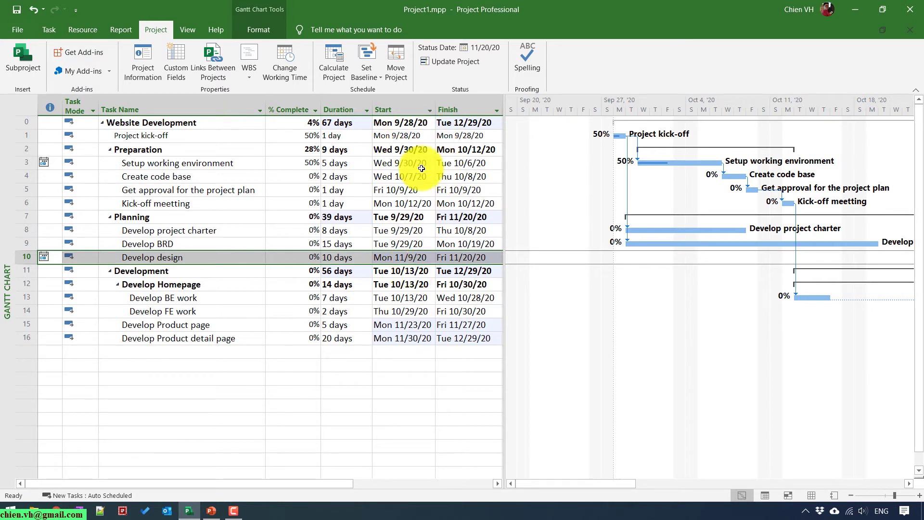
Undo the rescheduling of the Develop design task.
{"action": "left_click_drag", "start_coordinate": [591, 484], "coordinate": [492, 473]}
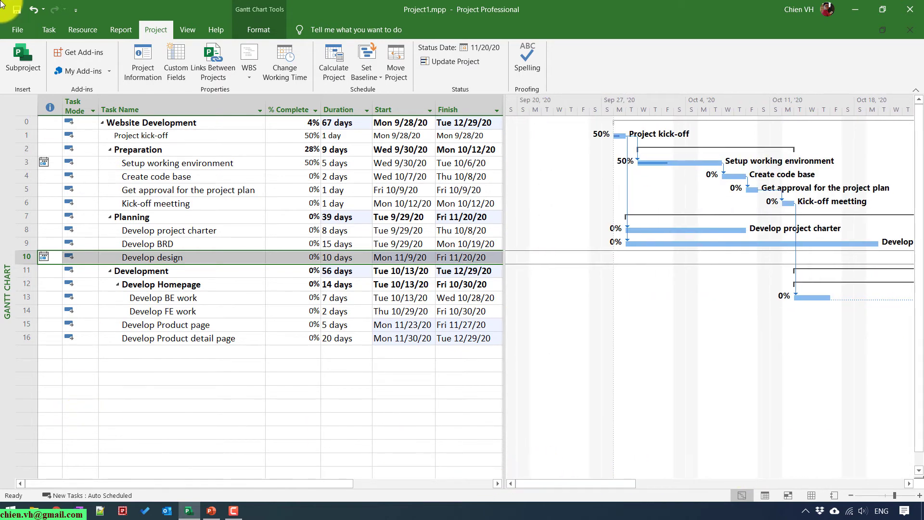
{"action": "left_click", "coordinate": [36, 8]}
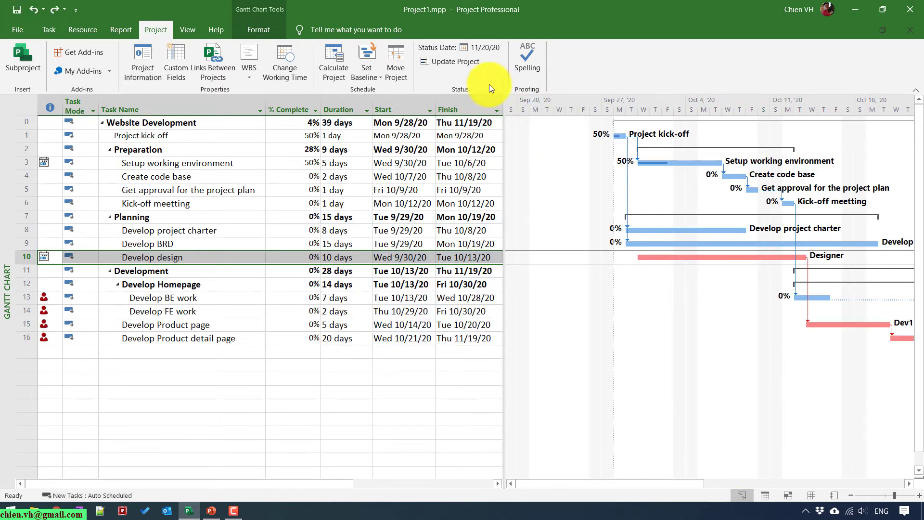
Reschedule the entire project's uncompleted work to start after 11/6/2020 and check the task bars in the Gantt chart.
{"action": "left_click", "coordinate": [467, 63]}
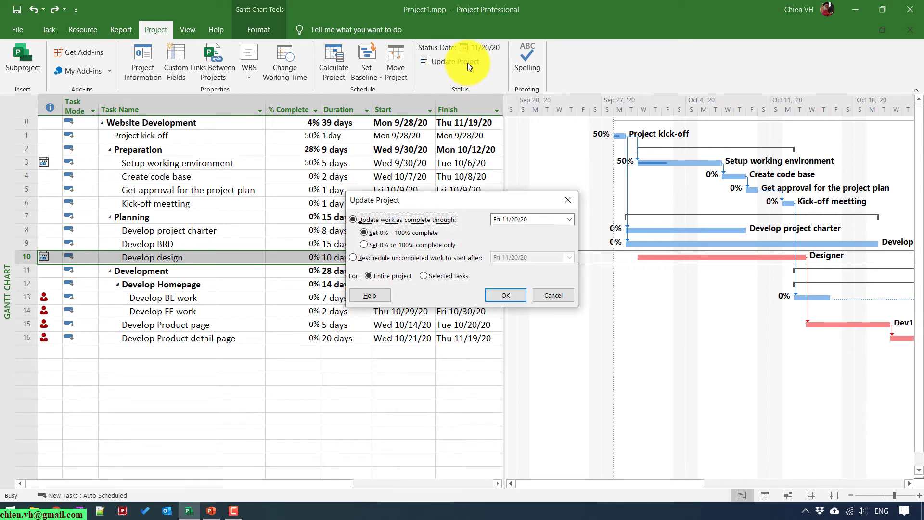
{"action": "left_click_drag", "start_coordinate": [439, 201], "coordinate": [601, 218]}
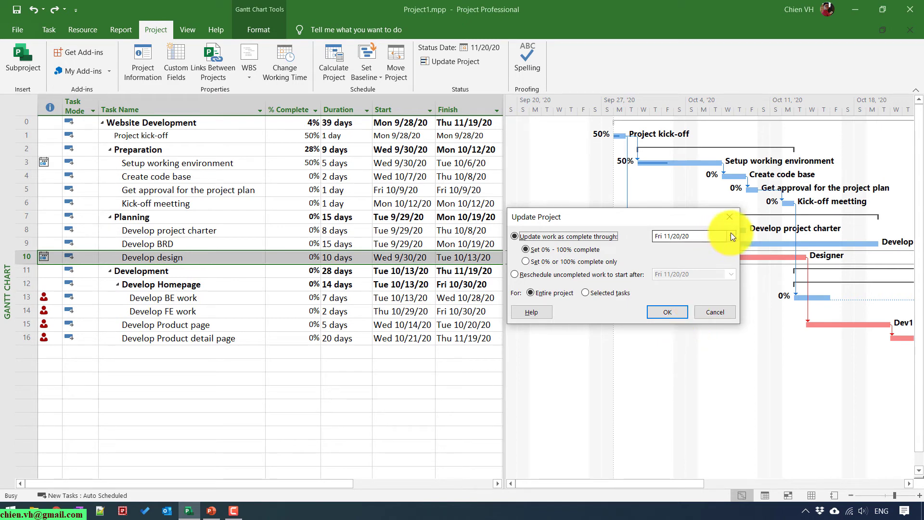
{"action": "left_click", "coordinate": [536, 275]}
{"action": "left_click", "coordinate": [729, 274]}
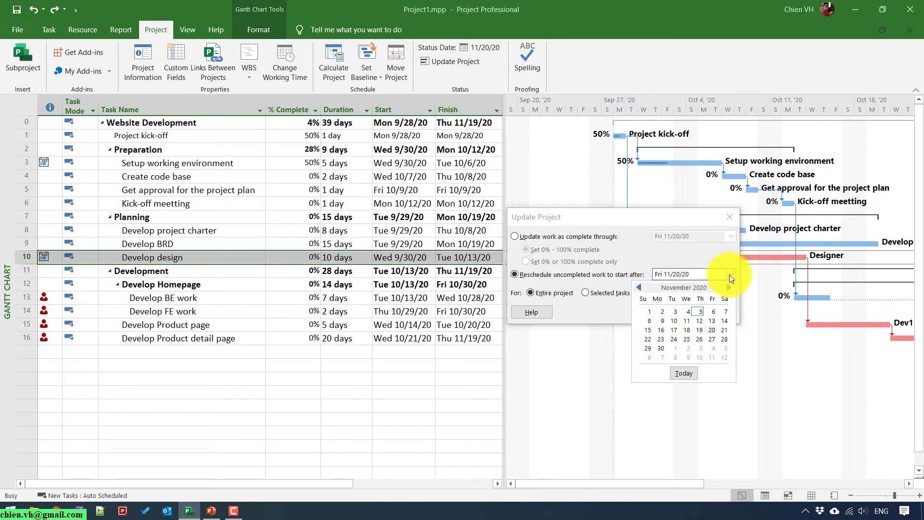
{"action": "left_click", "coordinate": [711, 314]}
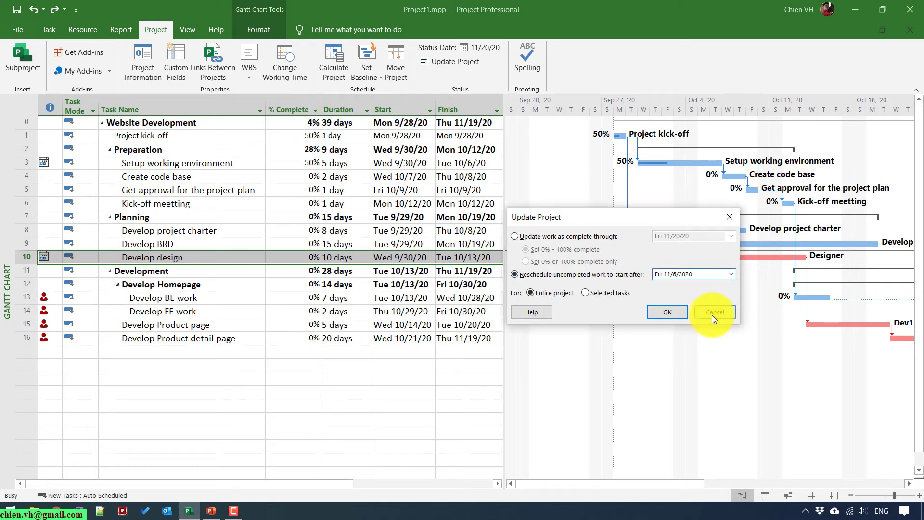
{"action": "left_click", "coordinate": [668, 312]}
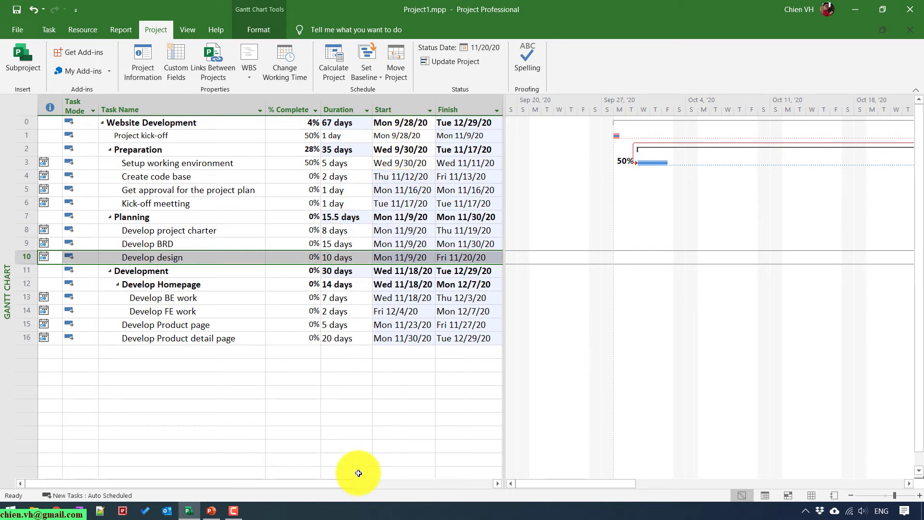
{"action": "left_click_drag", "start_coordinate": [373, 484], "coordinate": [439, 282]}
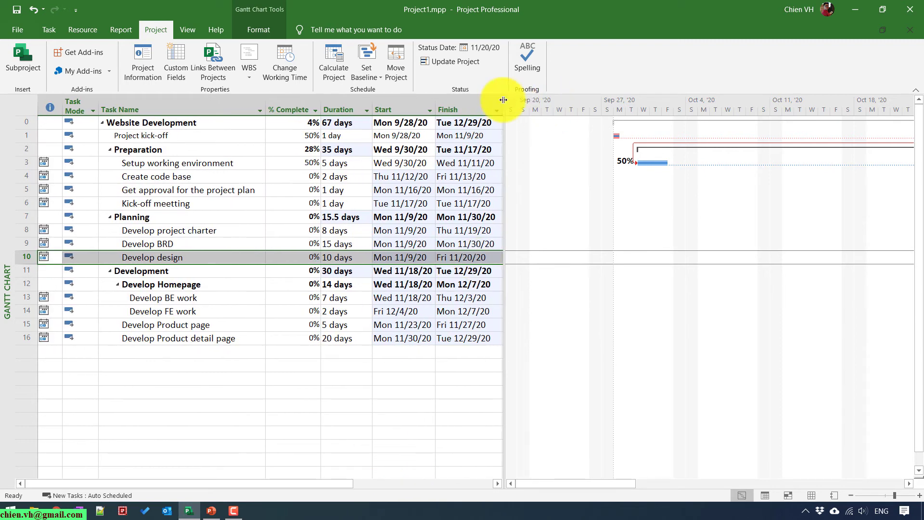
{"action": "left_click_drag", "start_coordinate": [621, 482], "coordinate": [766, 495]}
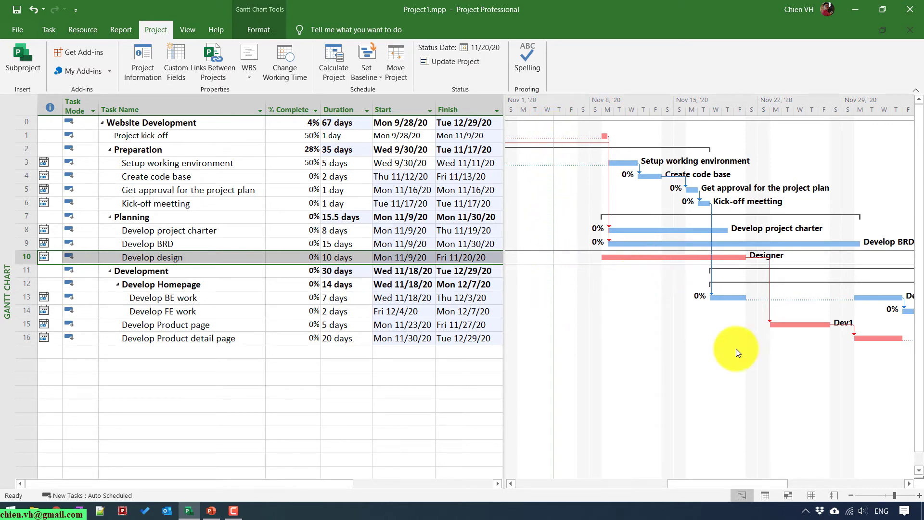
{"action": "left_click_drag", "start_coordinate": [758, 484], "coordinate": [754, 484]}
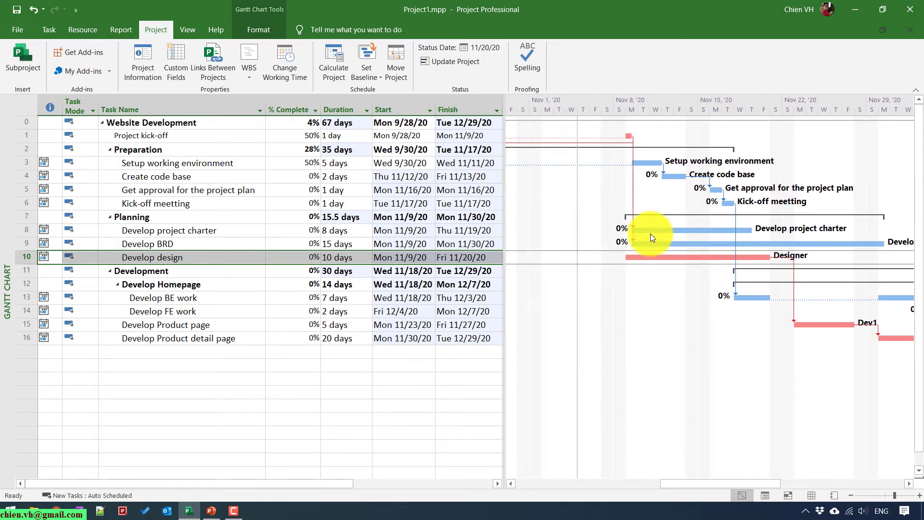
{"action": "left_click_drag", "start_coordinate": [761, 482], "coordinate": [856, 498]}
{"action": "scroll", "coordinate": [758, 494], "scroll_direction": "left", "scroll_amount": 5}
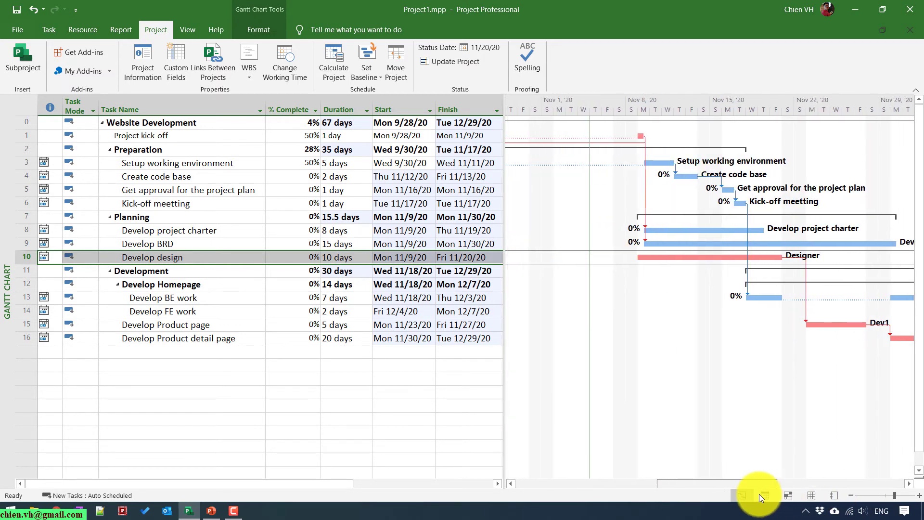
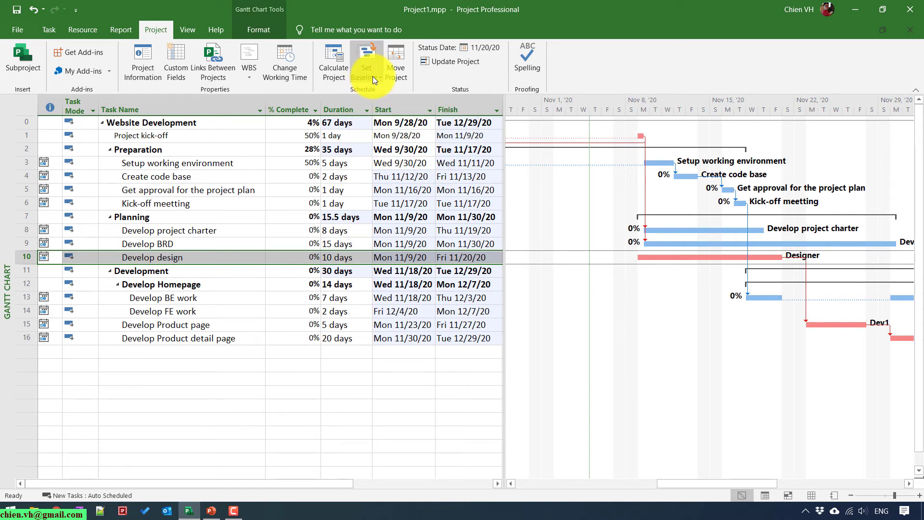
Set a baseline for the entire project, saving it under the default Baseline entry.
{"action": "left_click", "coordinate": [373, 78]}
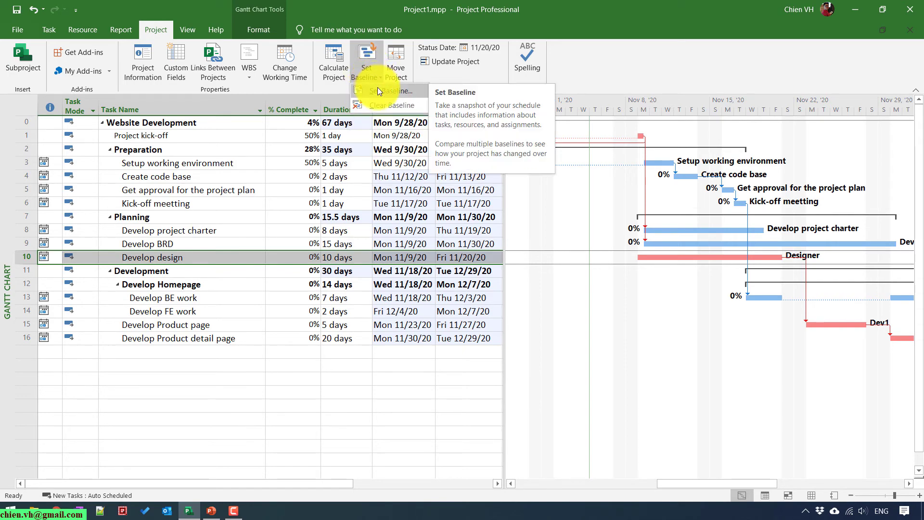
{"action": "left_click", "coordinate": [378, 88]}
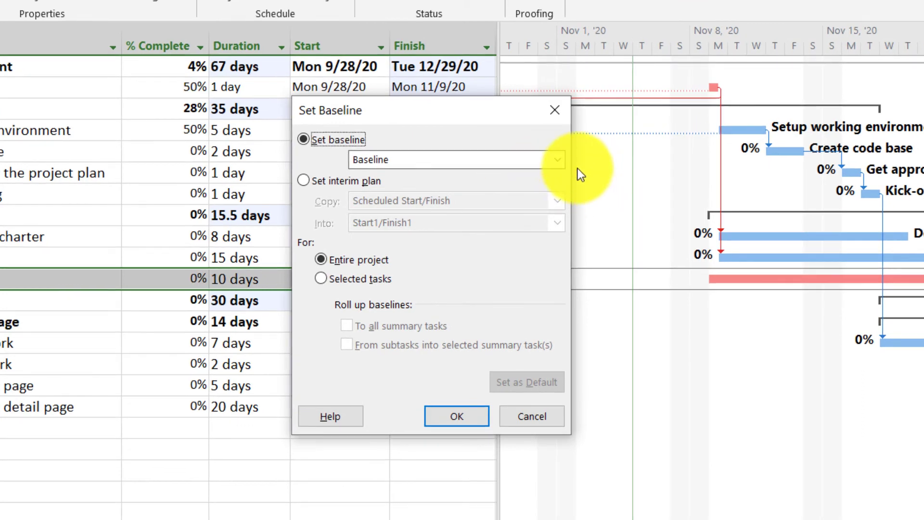
{"action": "left_click", "coordinate": [541, 179]}
{"action": "left_click", "coordinate": [474, 118]}
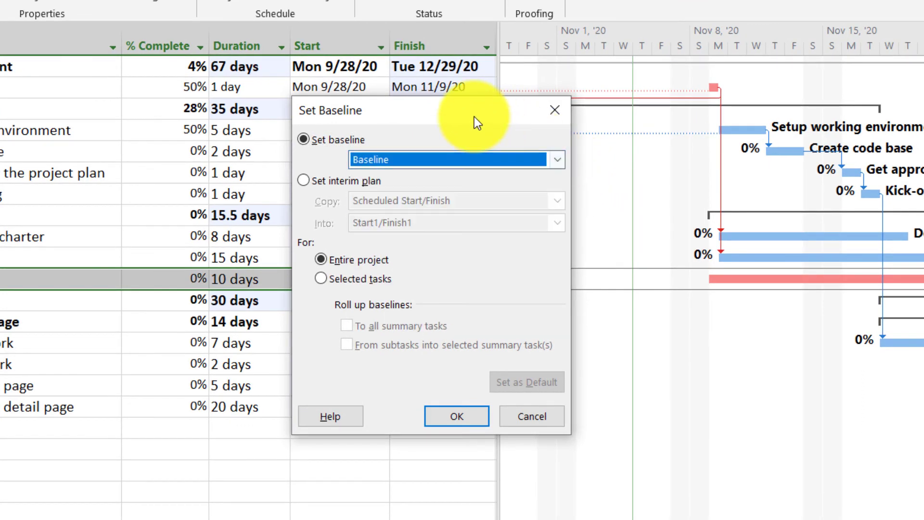
{"action": "left_click_drag", "start_coordinate": [475, 116], "coordinate": [465, 87]}
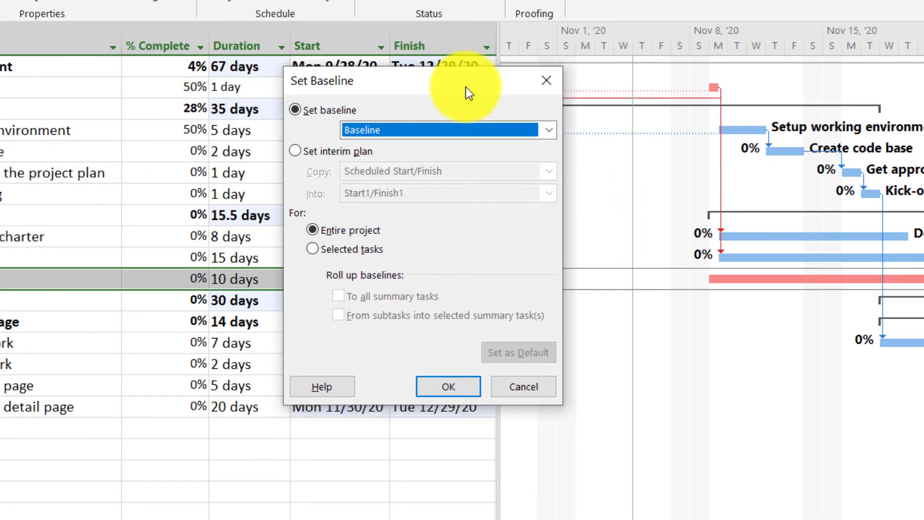
{"action": "left_click", "coordinate": [548, 131]}
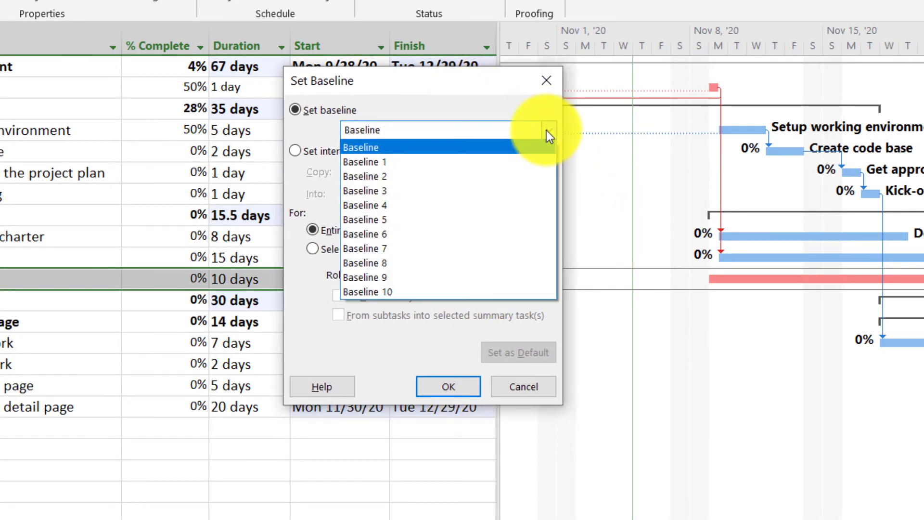
{"action": "left_click", "coordinate": [473, 86]}
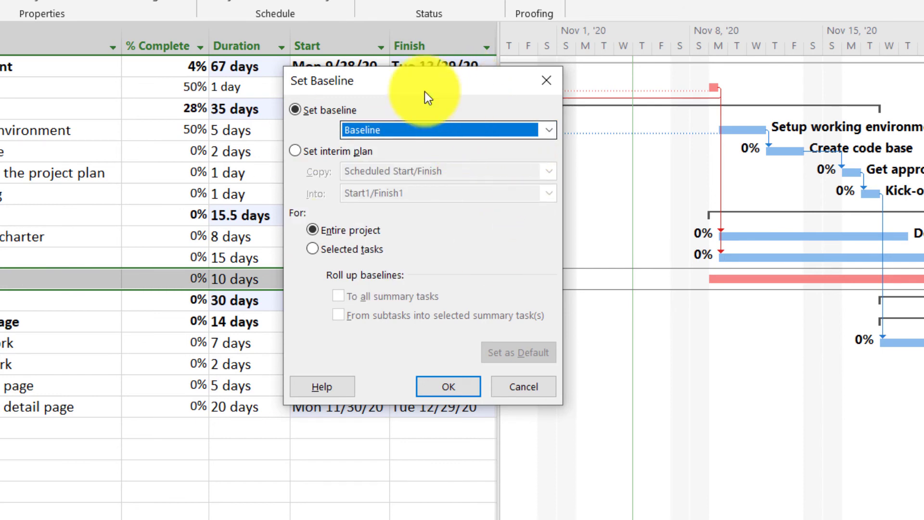
{"action": "left_click_drag", "start_coordinate": [347, 78], "coordinate": [357, 92]}
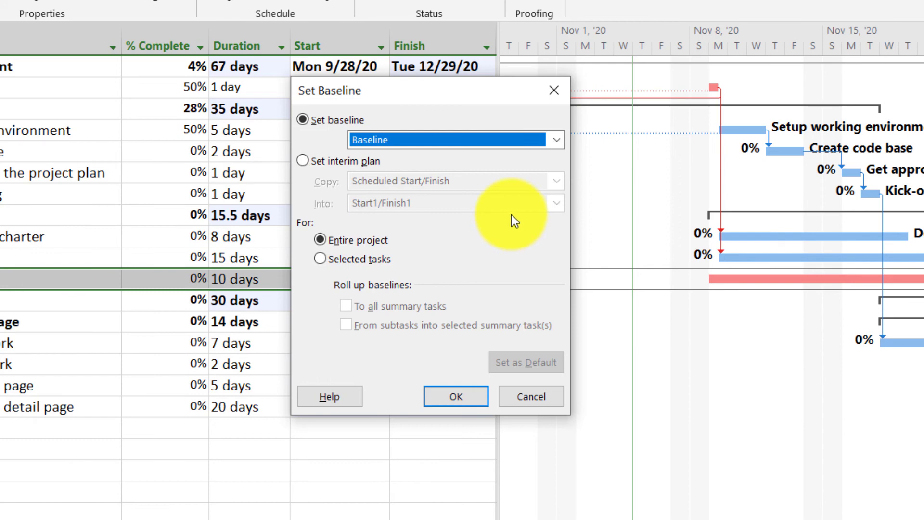
{"action": "left_click", "coordinate": [556, 141]}
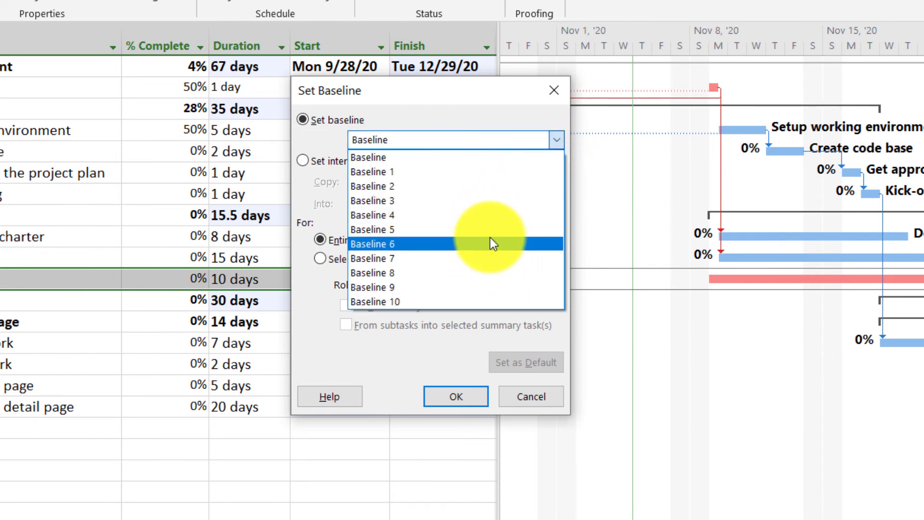
{"action": "left_click", "coordinate": [398, 87]}
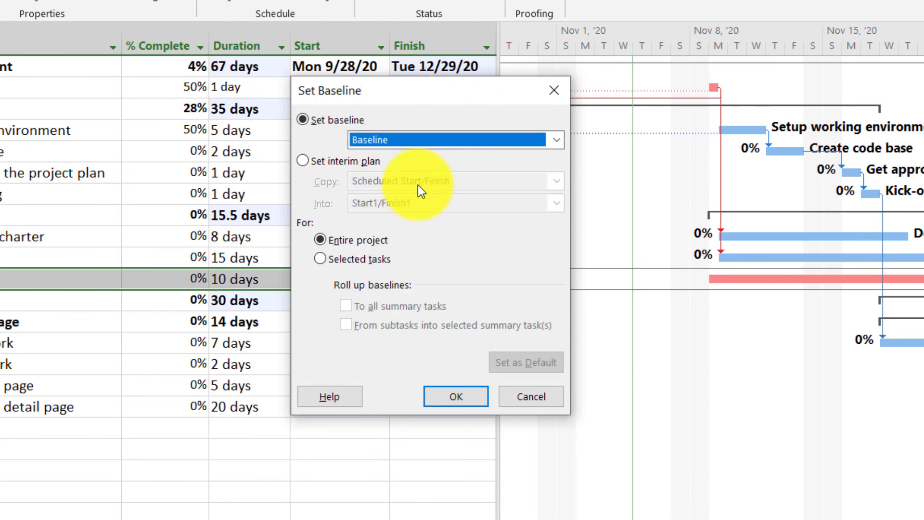
{"action": "left_click", "coordinate": [456, 396]}
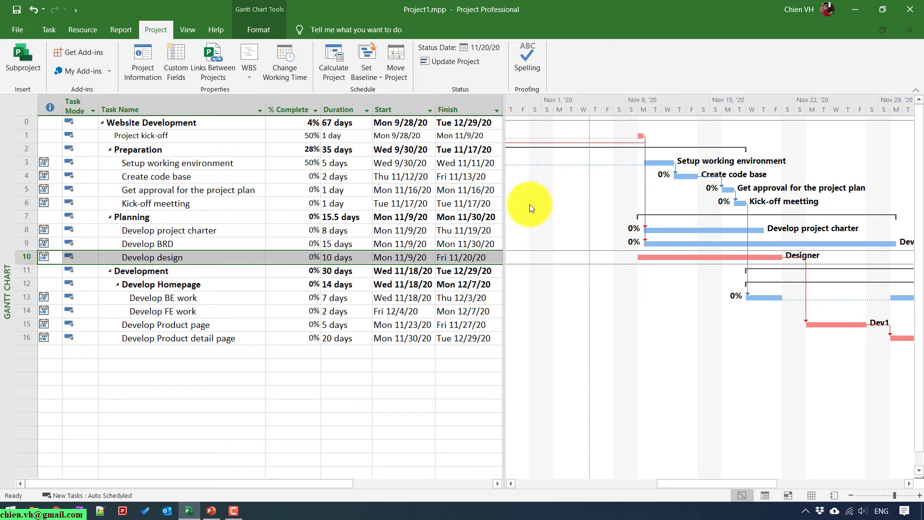
Check the project baseline's last saved date among the available baselines without setting another one.
{"action": "left_click", "coordinate": [370, 79]}
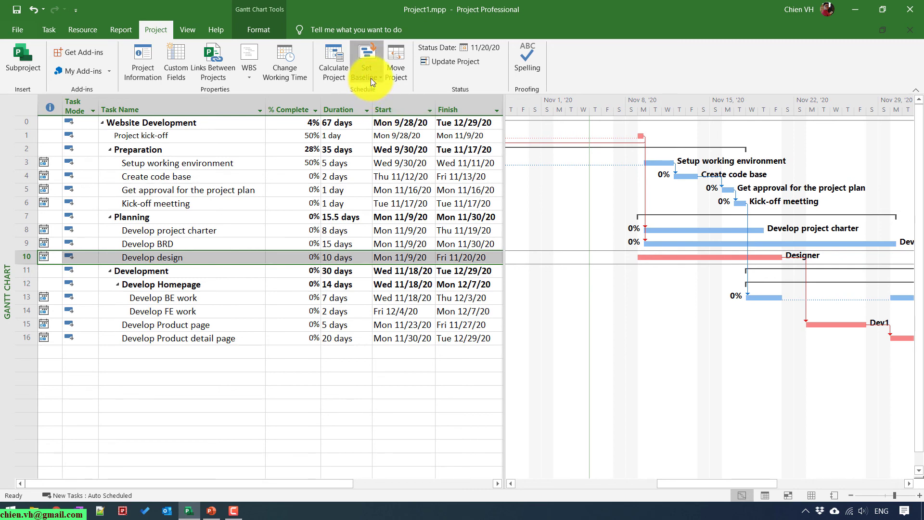
{"action": "left_click", "coordinate": [372, 96]}
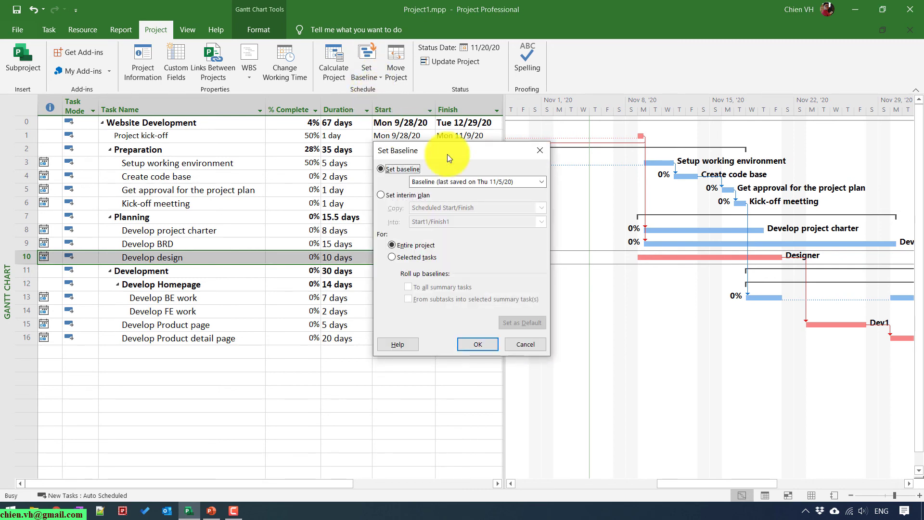
{"action": "left_click", "coordinate": [541, 183]}
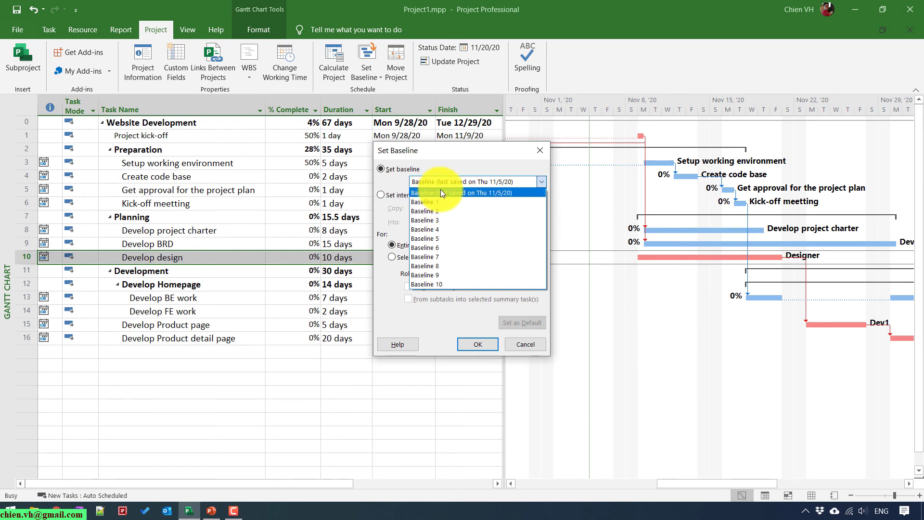
{"action": "left_click", "coordinate": [452, 151]}
{"action": "left_click", "coordinate": [531, 343]}
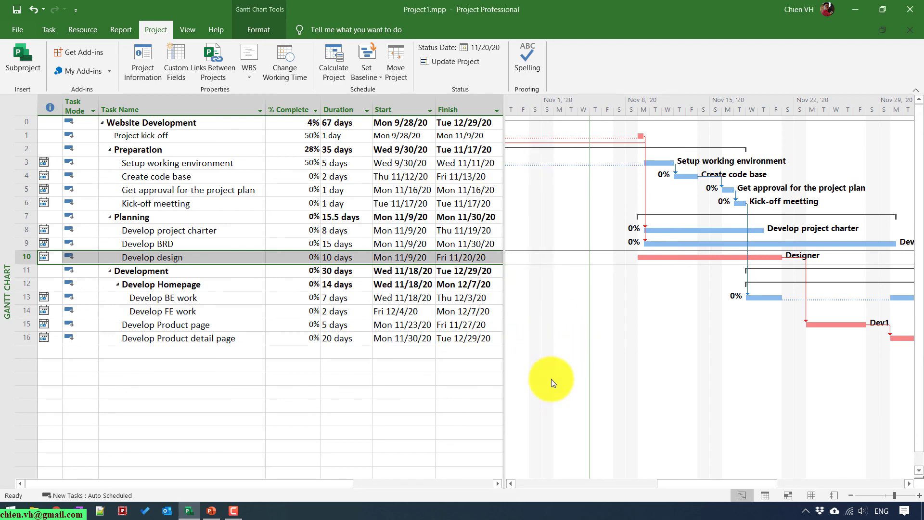
{"action": "left_click_drag", "start_coordinate": [682, 482], "coordinate": [693, 462]}
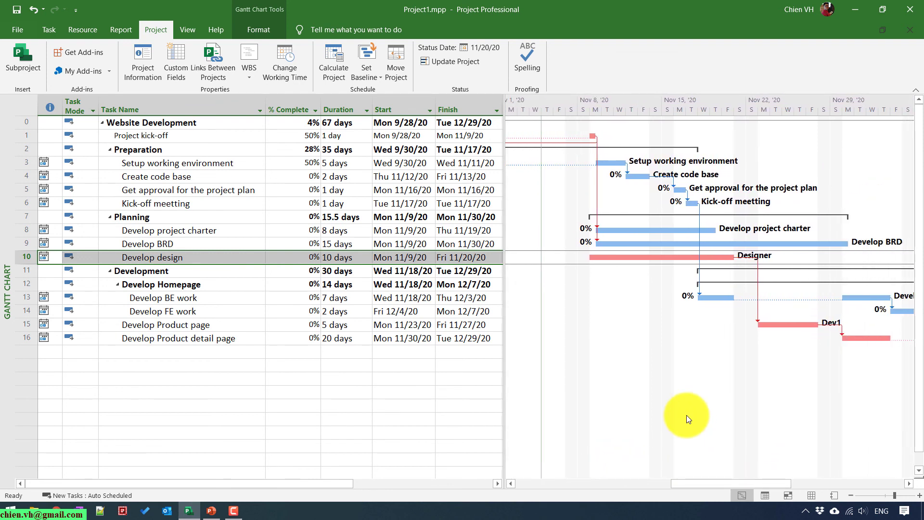